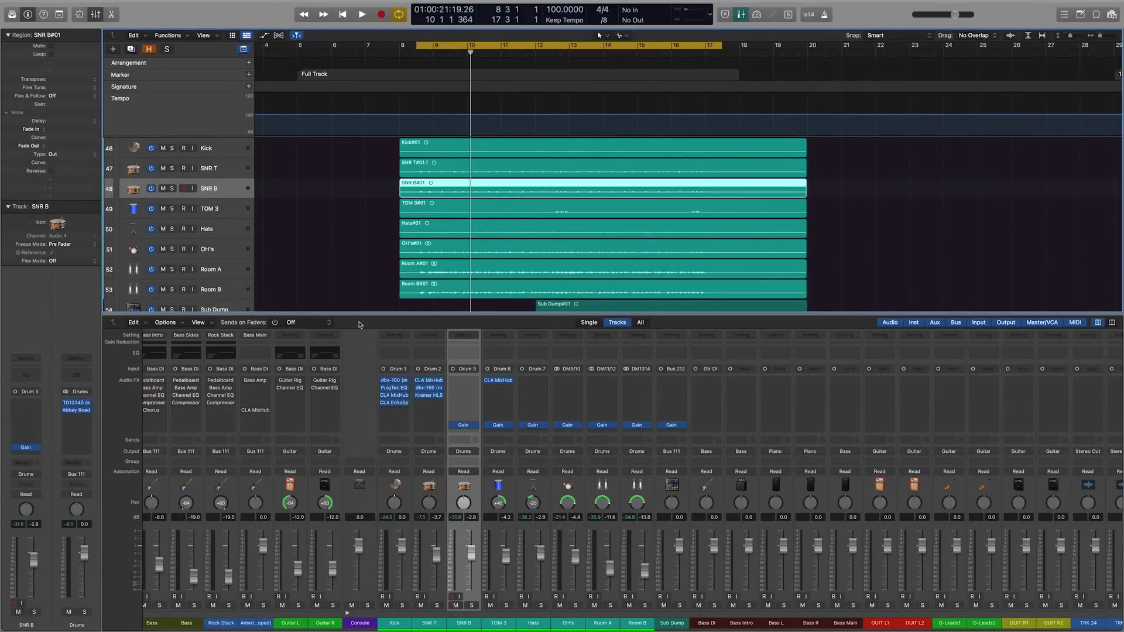
Audition the drums, then insert a Utility > I/O Mono->Stereo plug-in on SNR T below Kramer HLS
key(space)
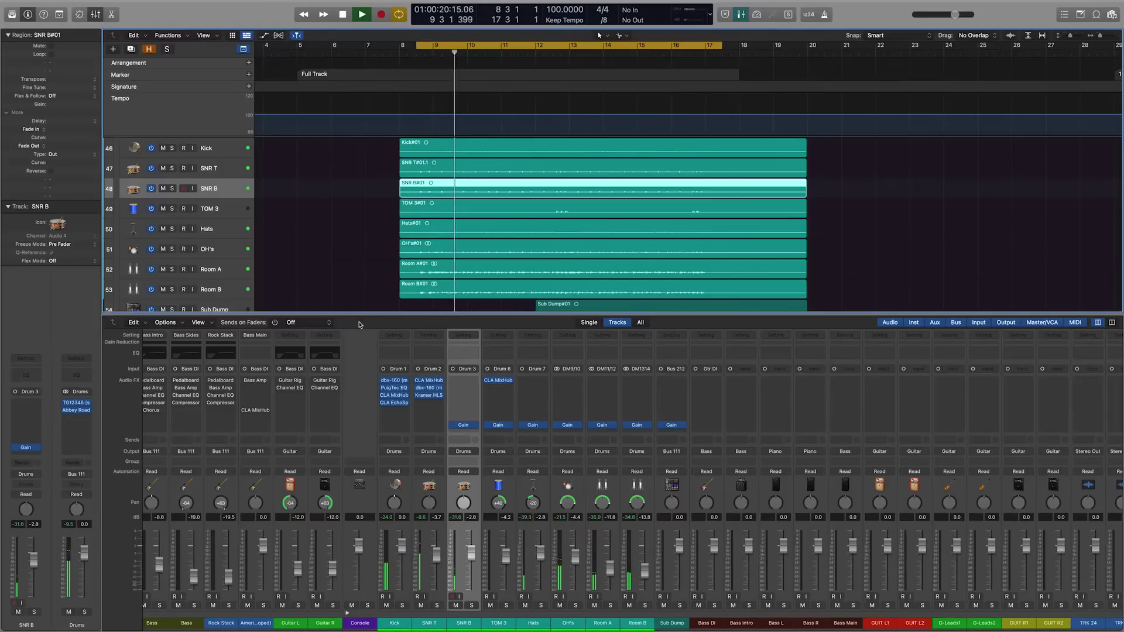
key(space)
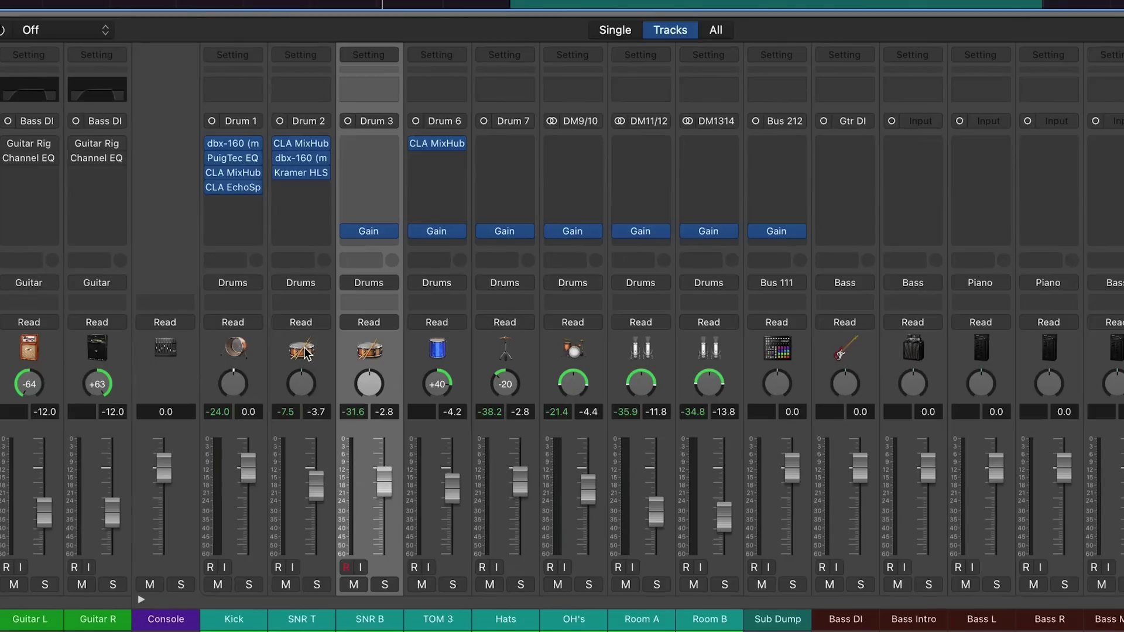
click(324, 190)
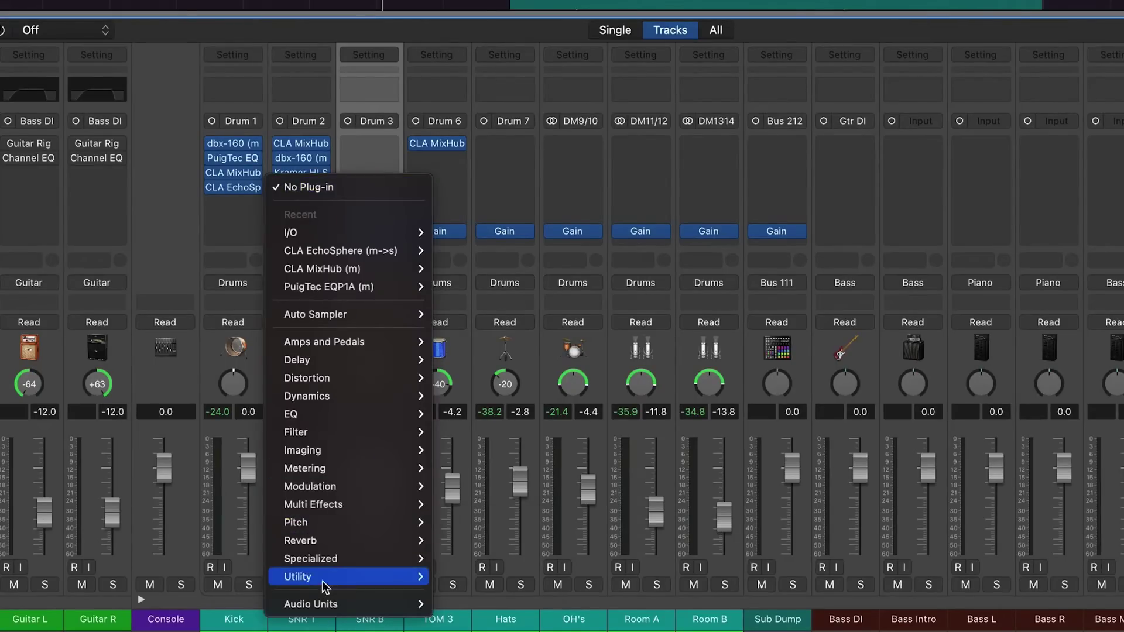
mouse_move(325, 583)
mouse_move(458, 594)
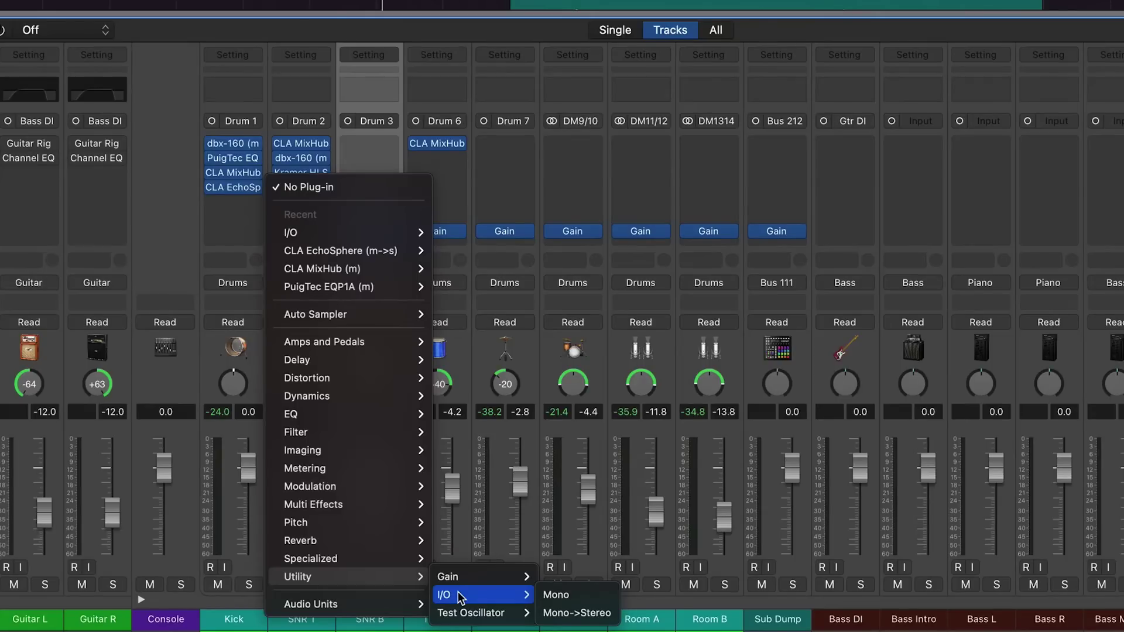
click(577, 612)
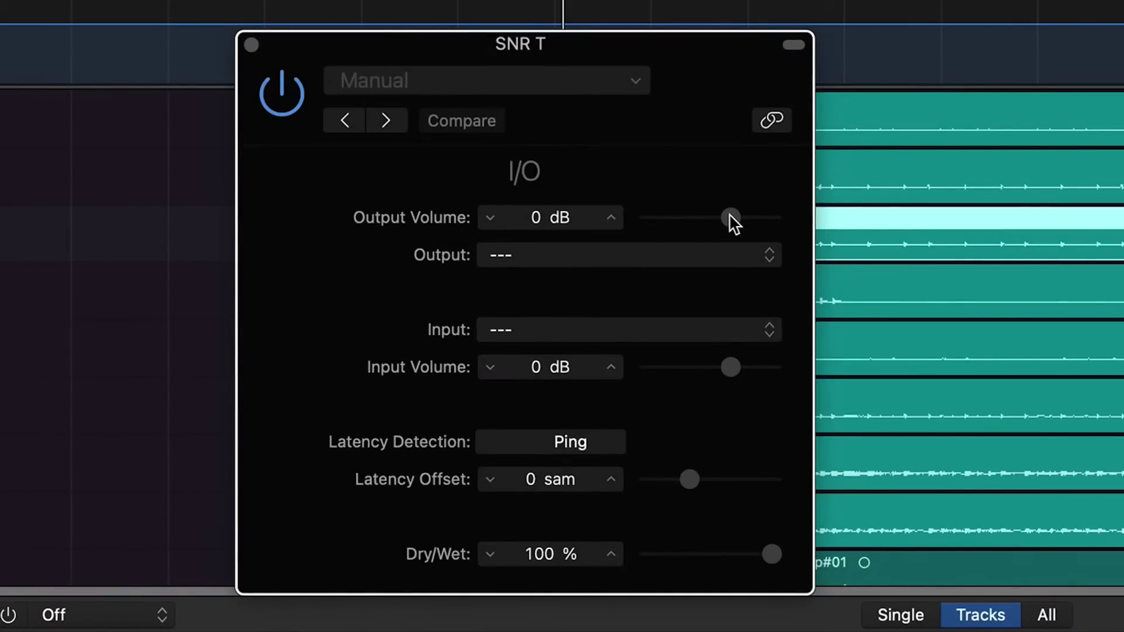
Set I/O Output to 5 (SPX900 IN) and Input to 7-8 (SPX900), then ping the latency
click(770, 257)
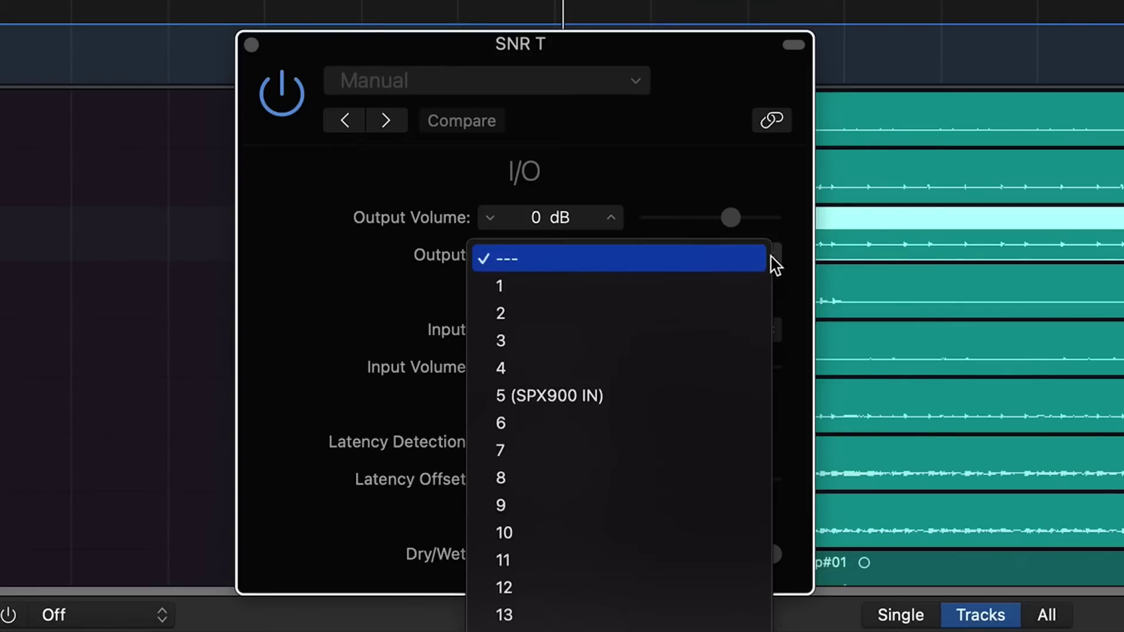
click(610, 398)
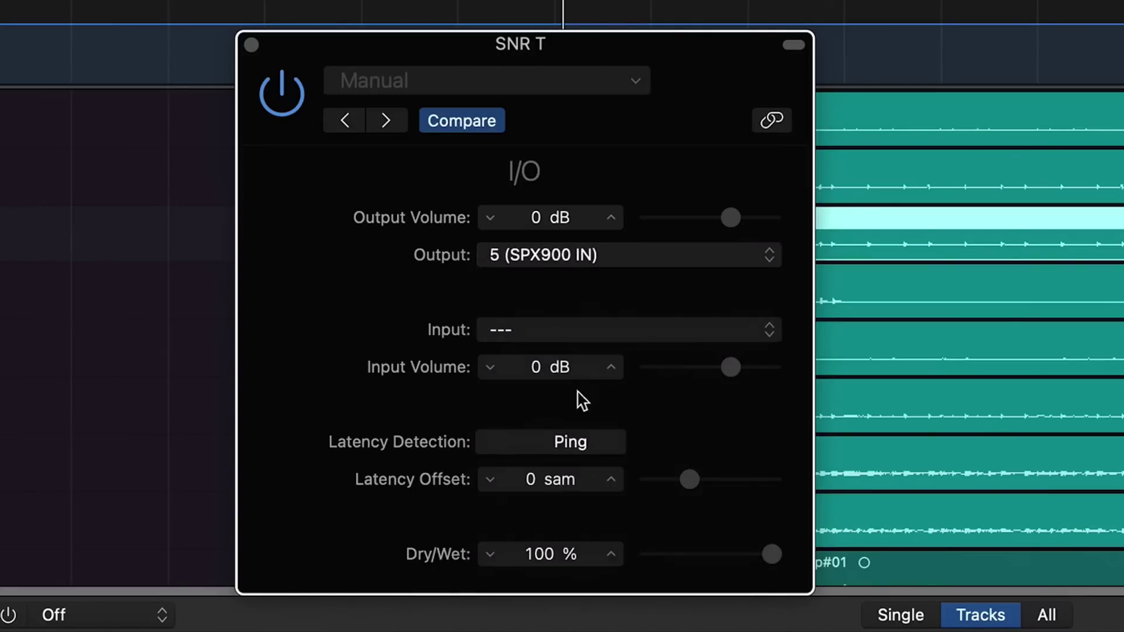
click(769, 332)
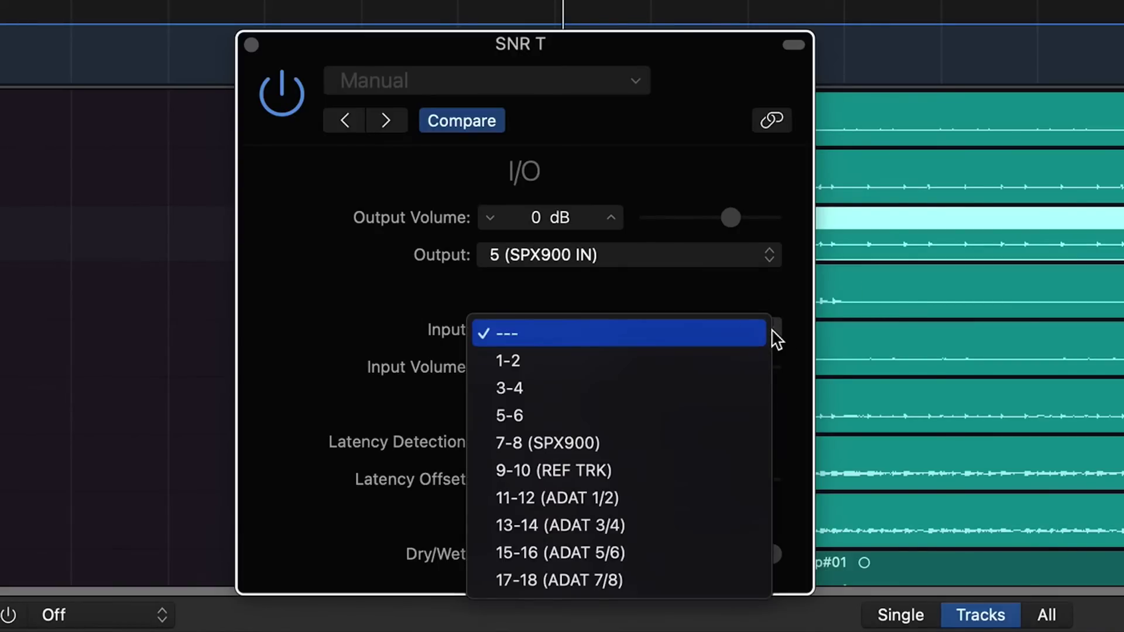
click(626, 447)
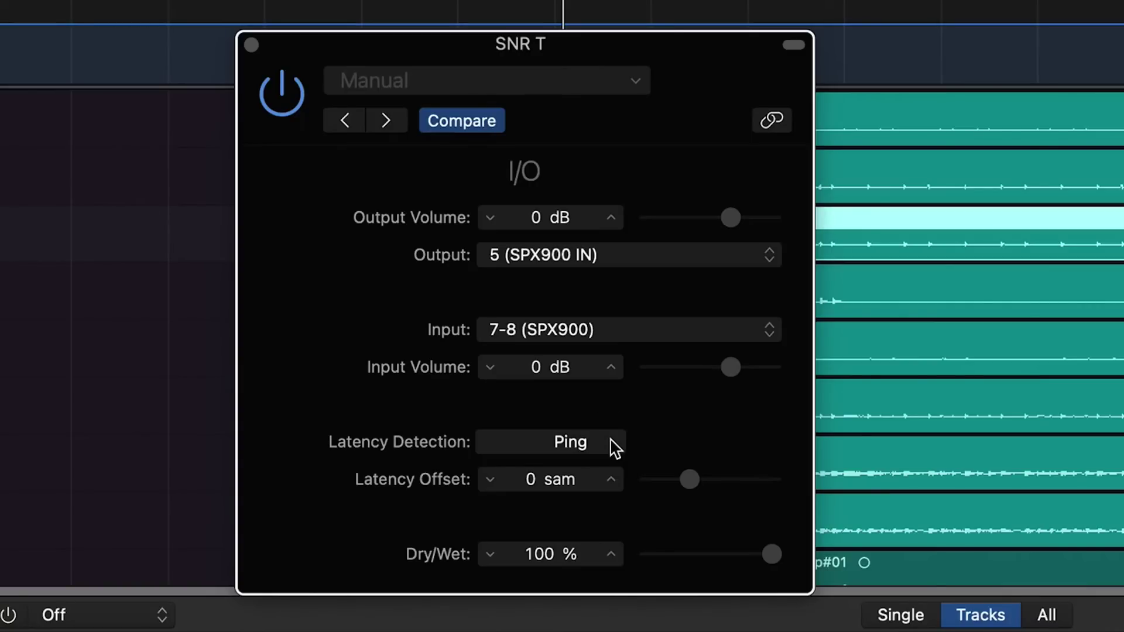
click(614, 446)
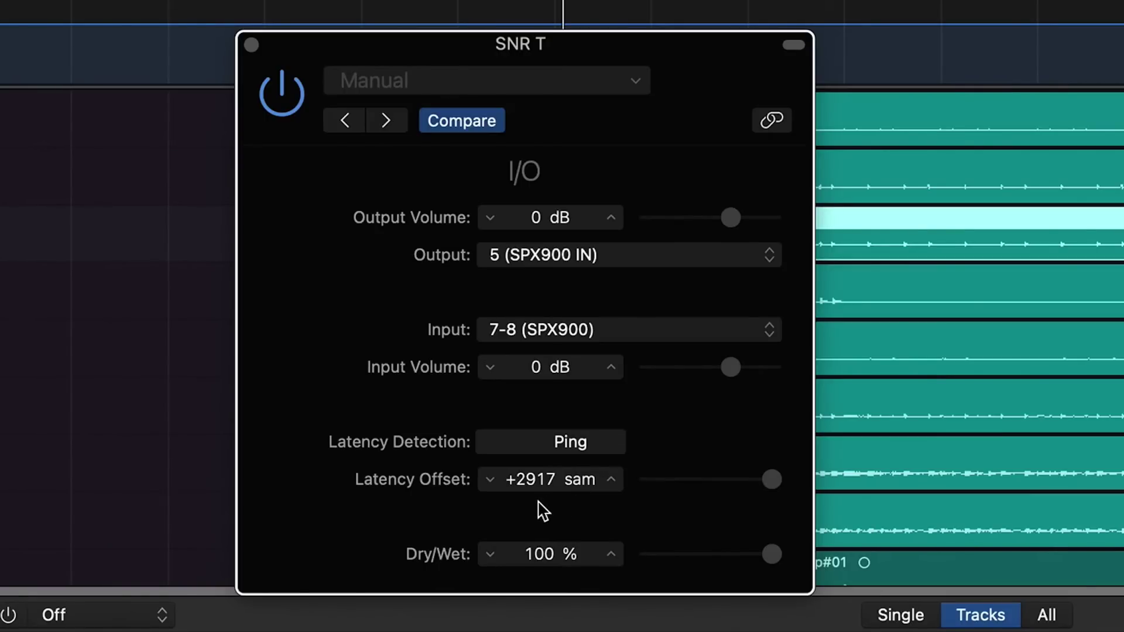
Enter 299 as the I/O plug-in's Latency Offset and drag Dry/Wet down to 22 %
double_click(532, 480)
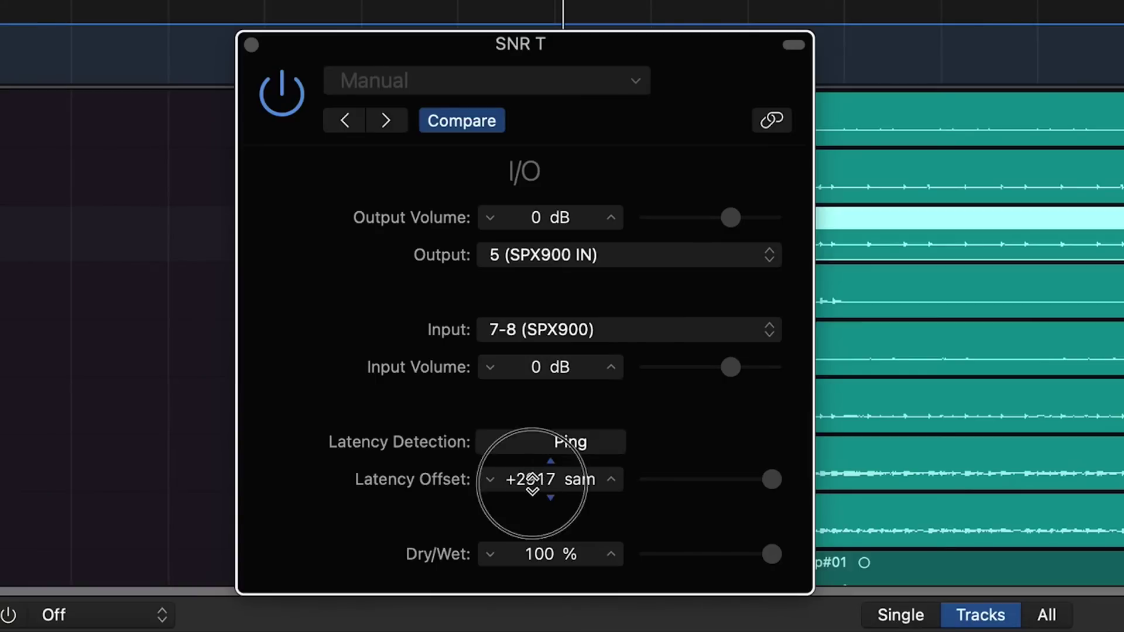
text(299)
key(Return)
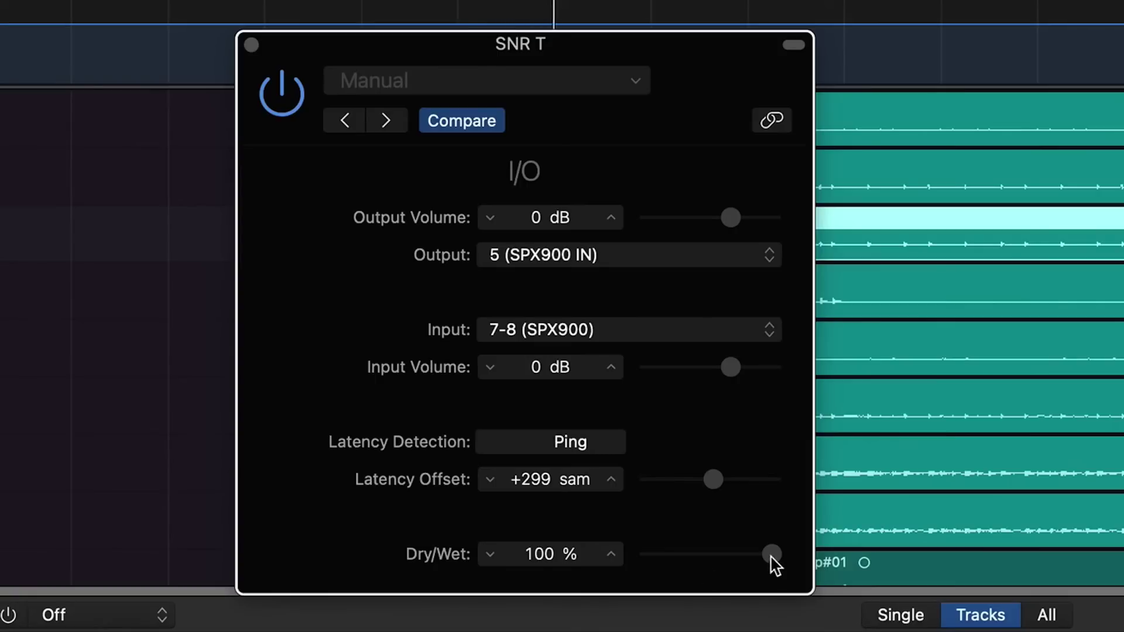
drag(770, 557, 675, 558)
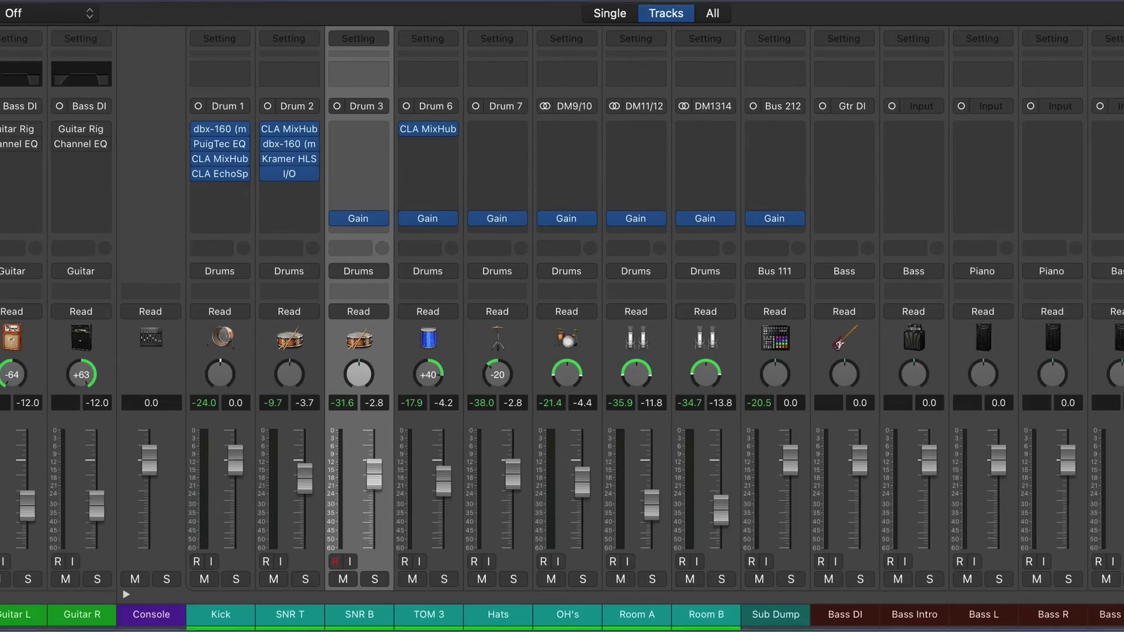
Duplicate the SNR T strip and remove CLA MixHub, dbx-160, Kramer HLS and I/O from the copy
click(294, 338)
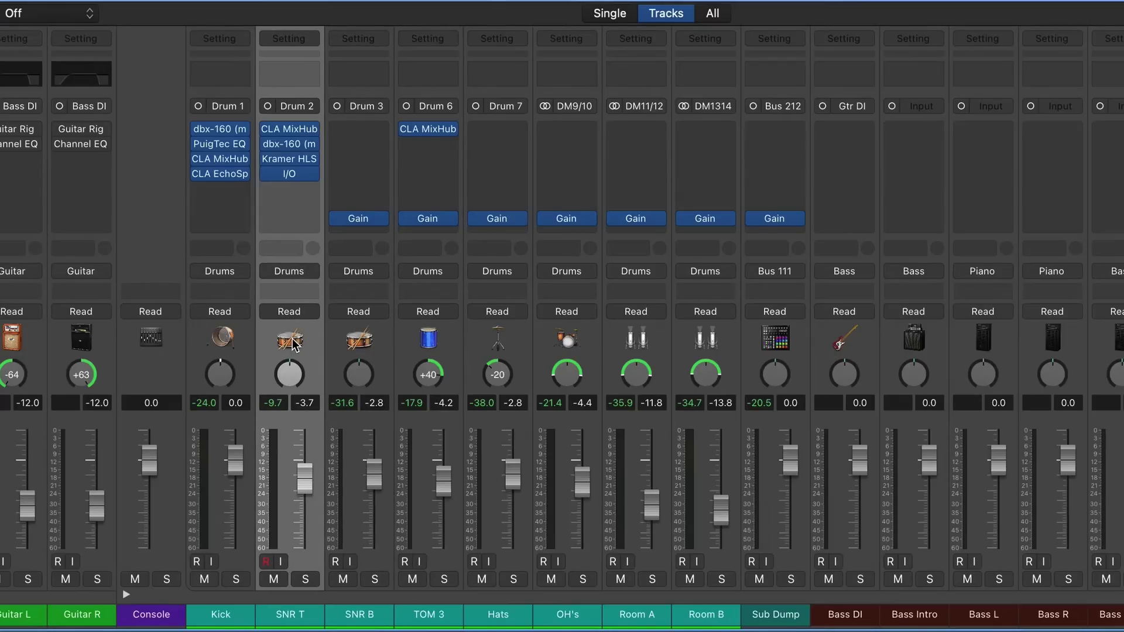
key(super+d)
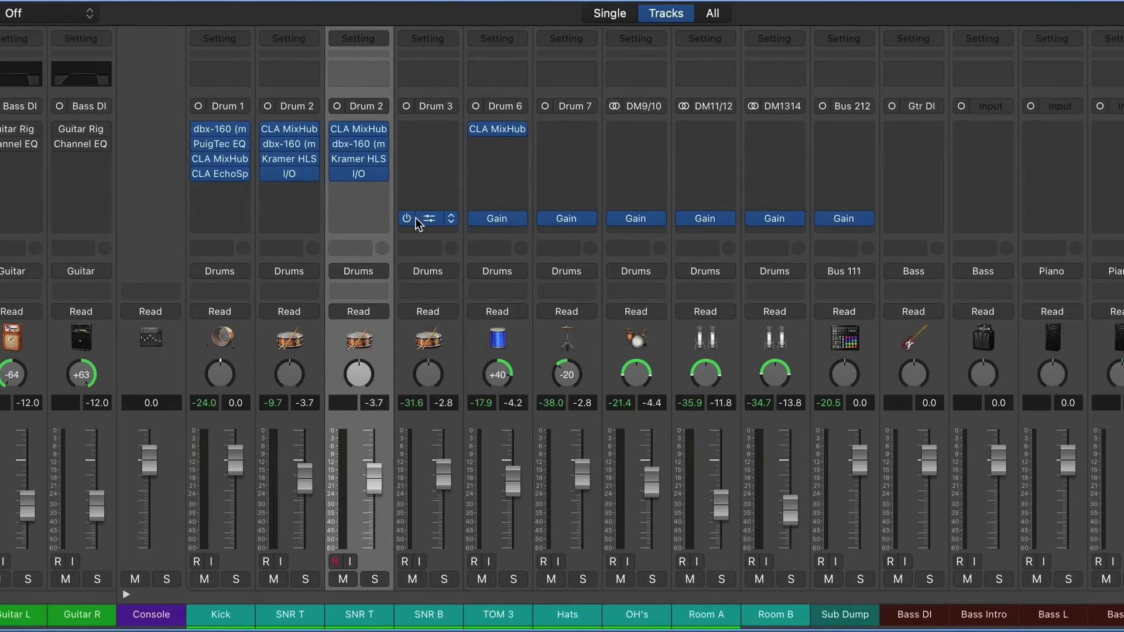
click(381, 130)
click(432, 156)
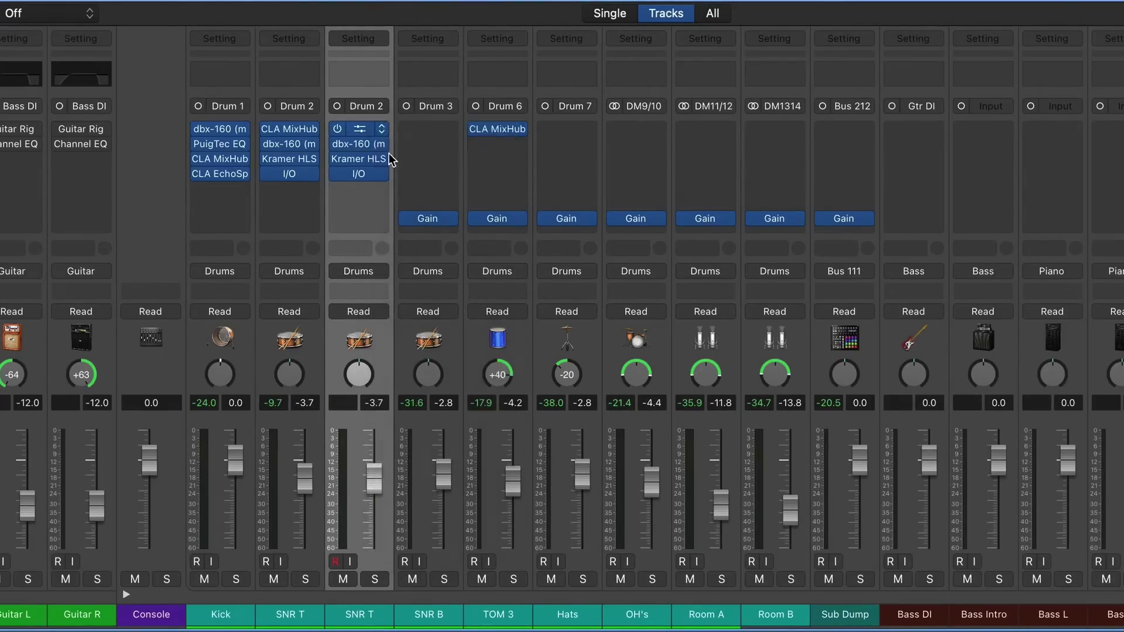
click(381, 143)
click(398, 174)
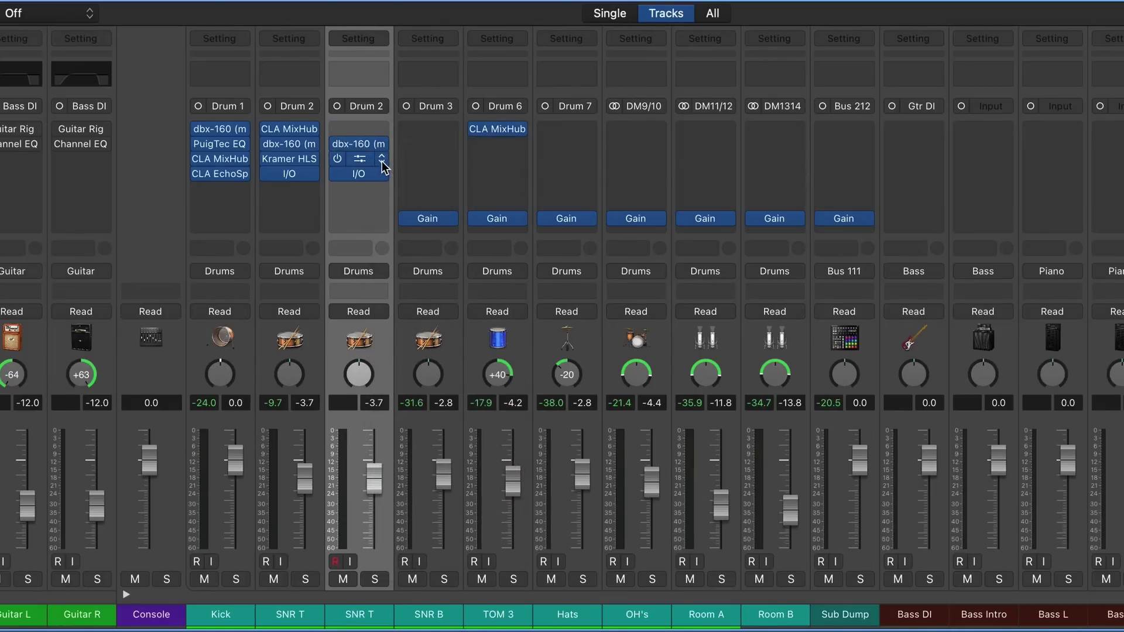
click(382, 158)
click(386, 189)
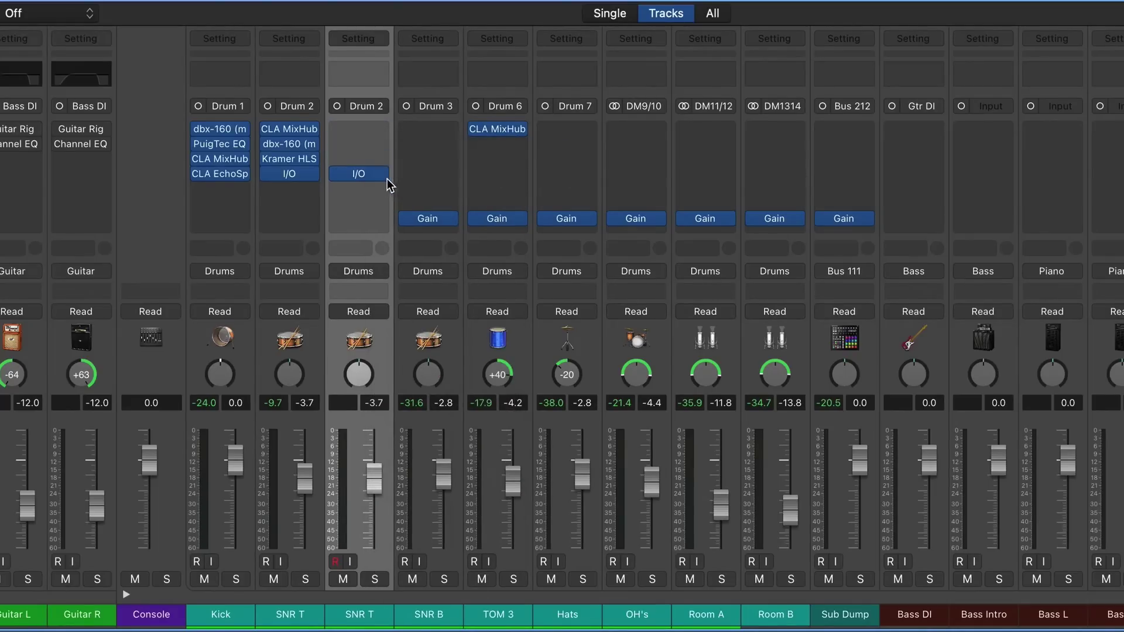
click(382, 174)
click(394, 188)
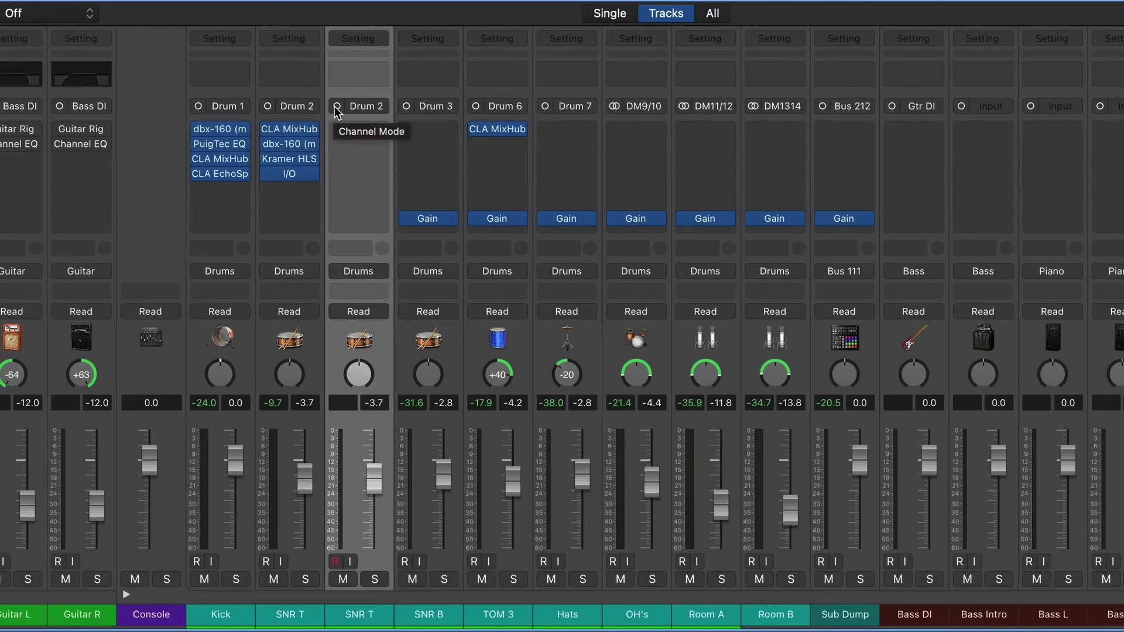
Make the duplicate channel's input stereo and rename the track SNR VB
click(338, 106)
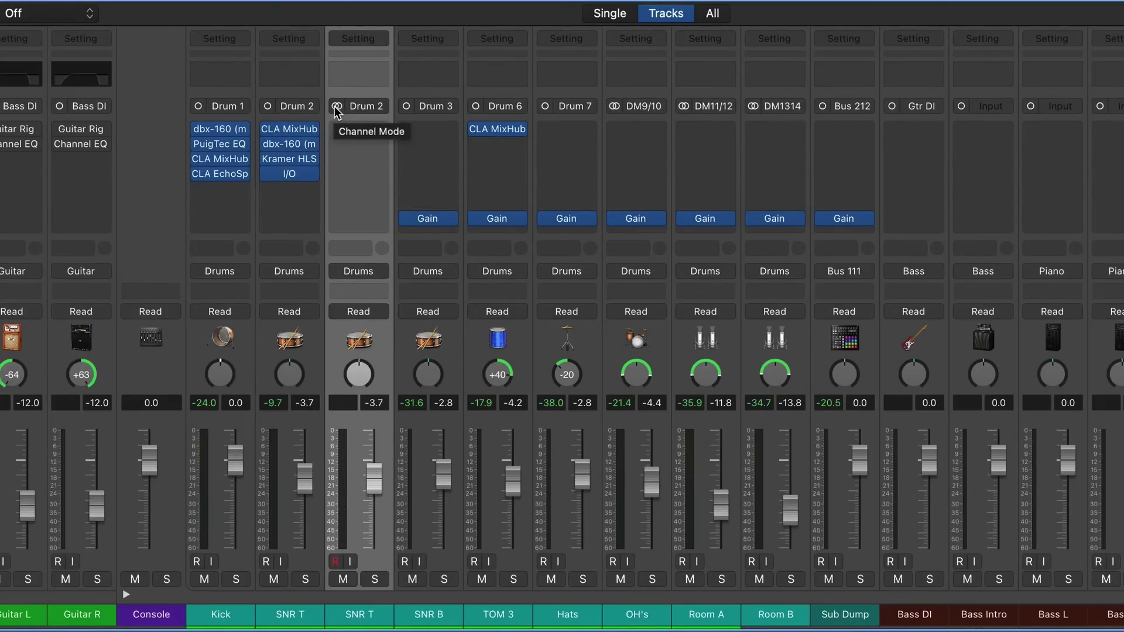
double_click(358, 614)
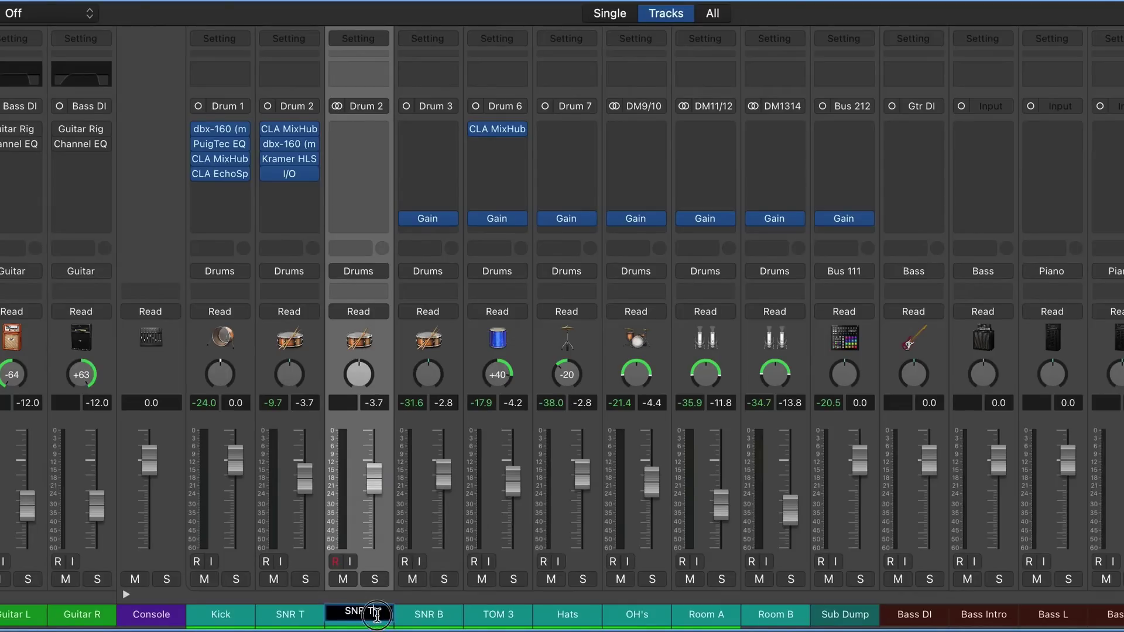
key(BackSpace)
text(VB)
key(Return)
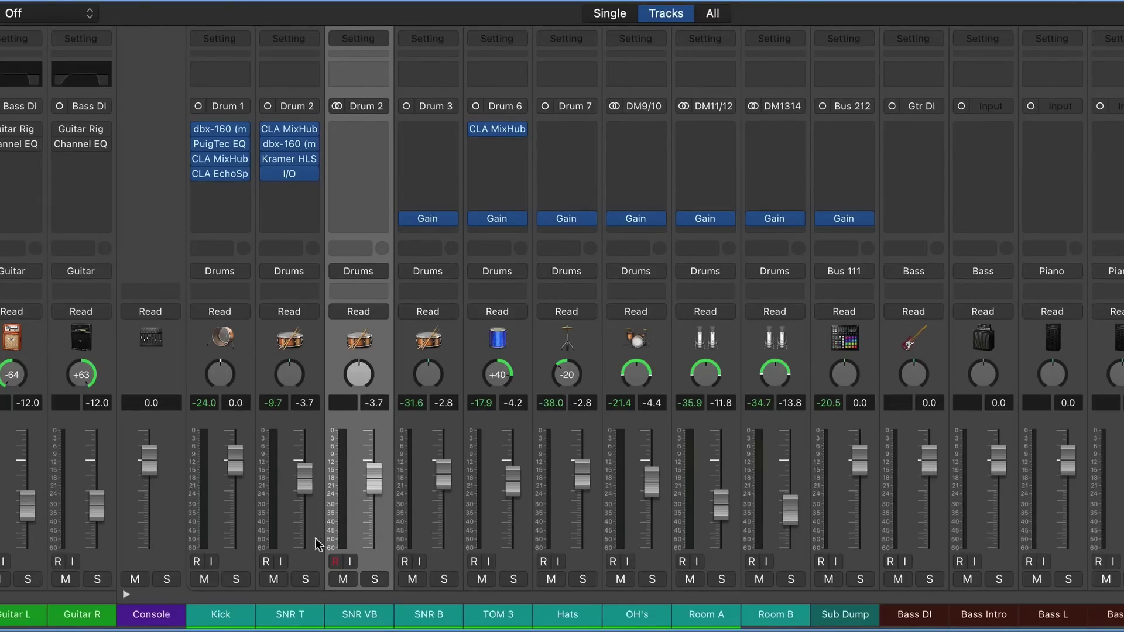
Route SNR T's output to Bus 50
click(308, 273)
mouse_move(311, 347)
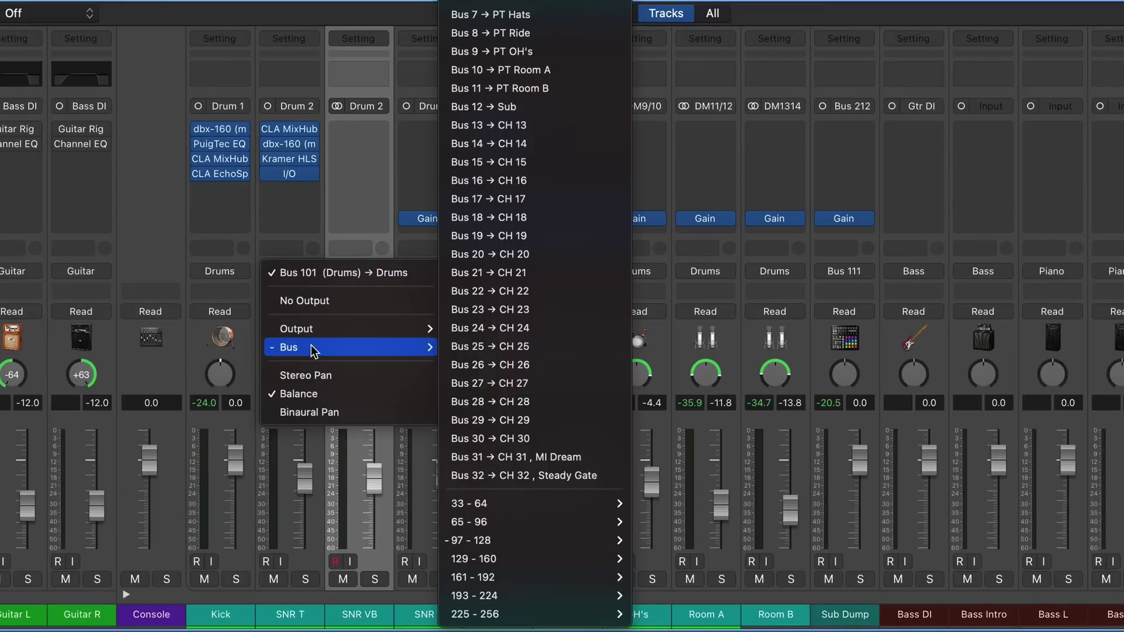
mouse_move(510, 504)
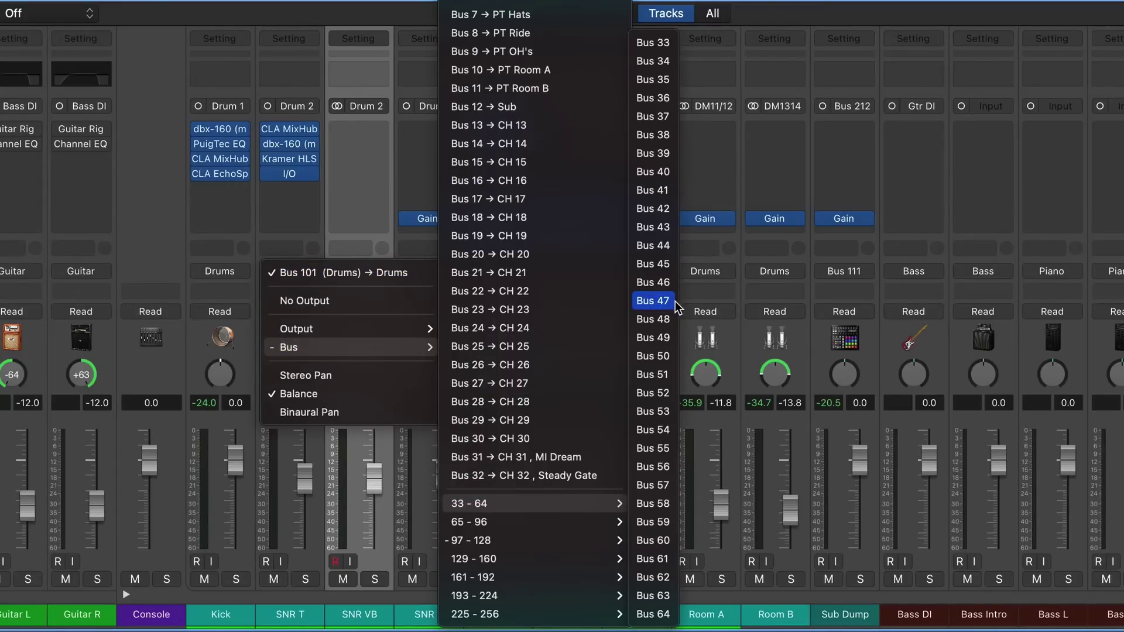
click(672, 356)
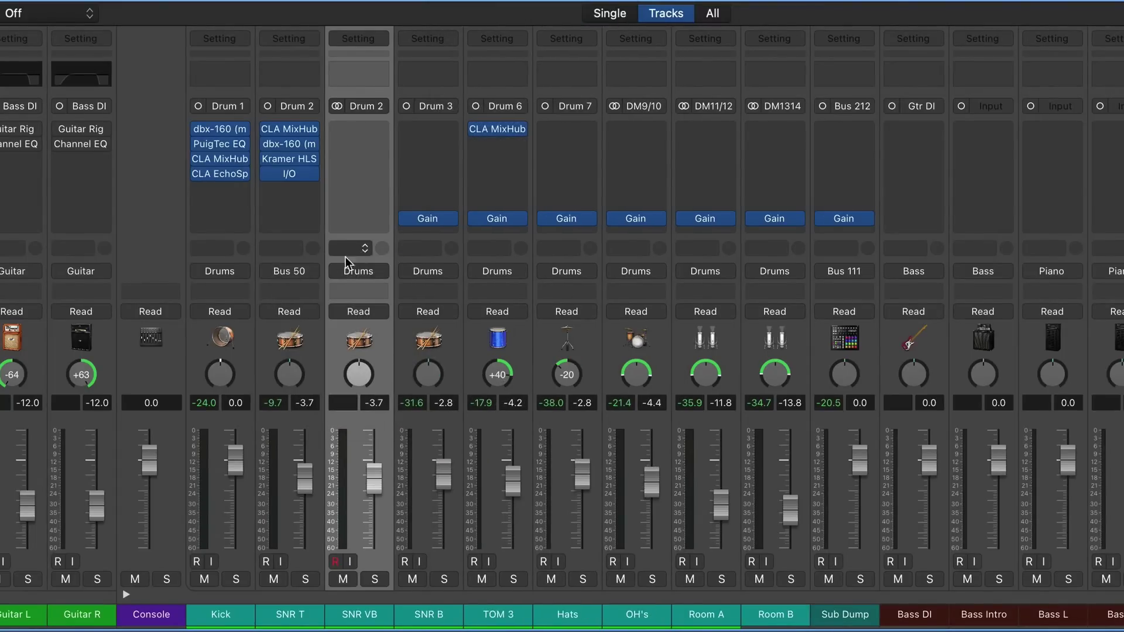
Switch SNR VB's input to Bus 50
click(368, 109)
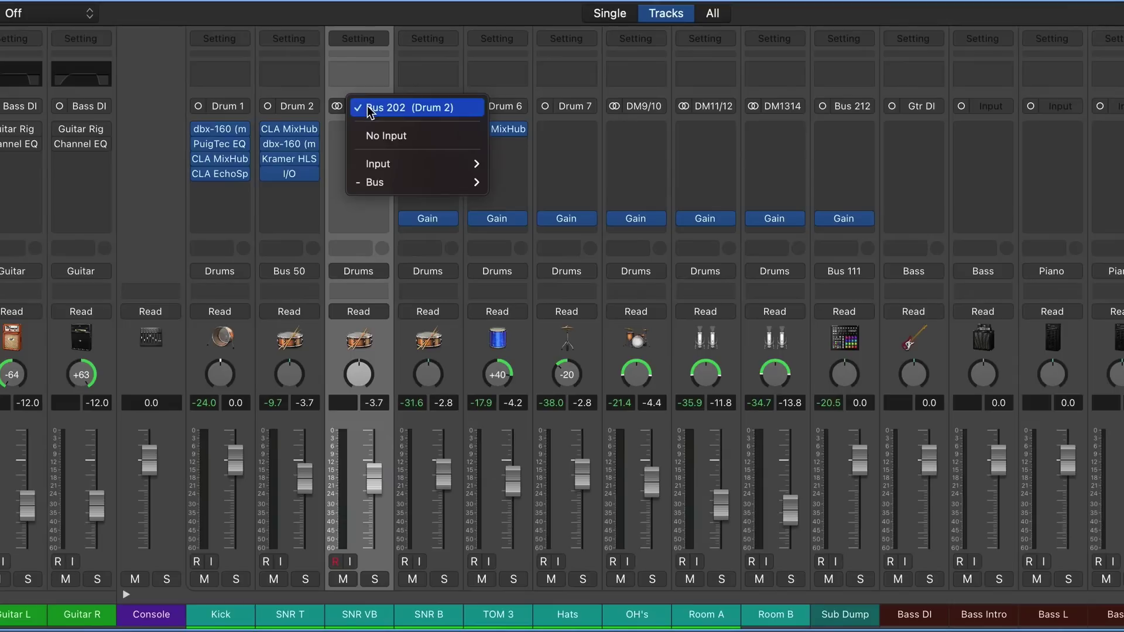
mouse_move(388, 182)
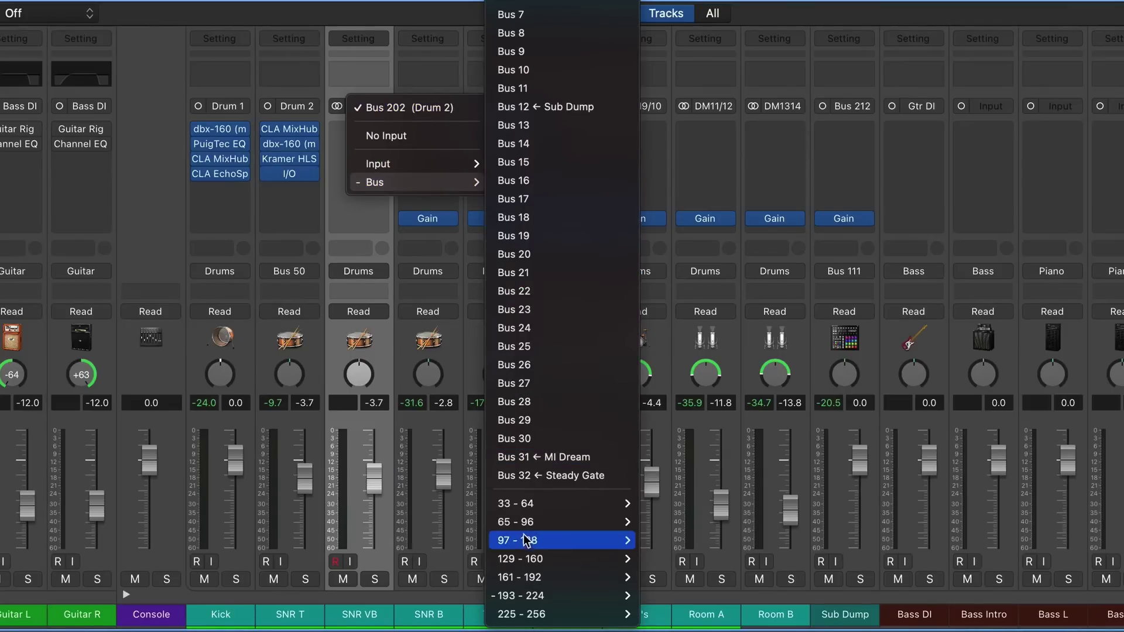
mouse_move(520, 506)
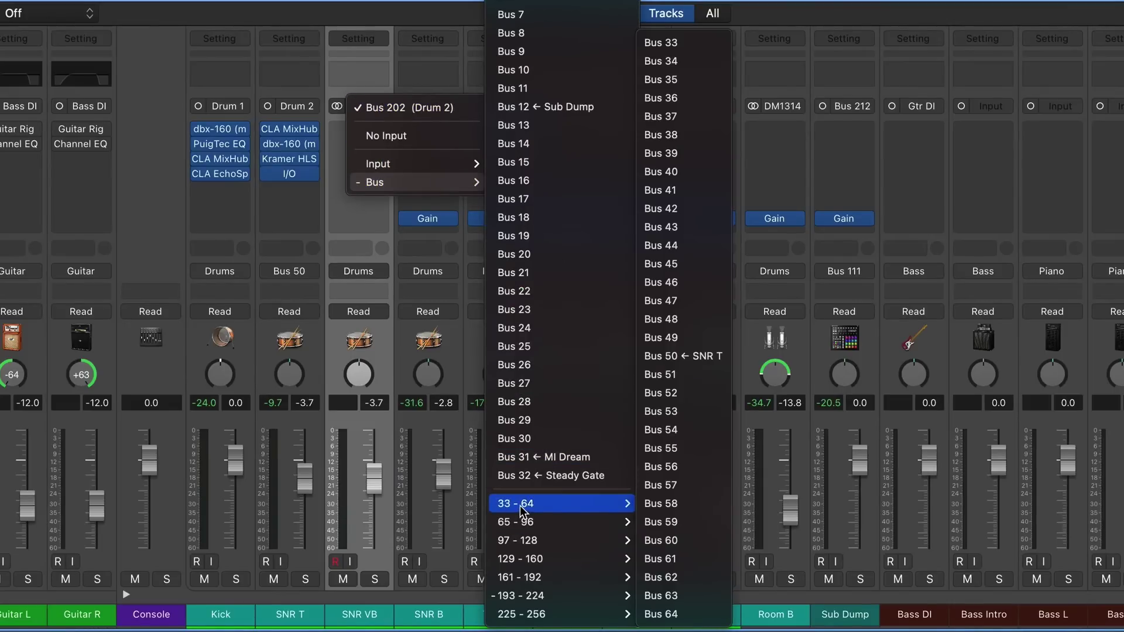
click(699, 357)
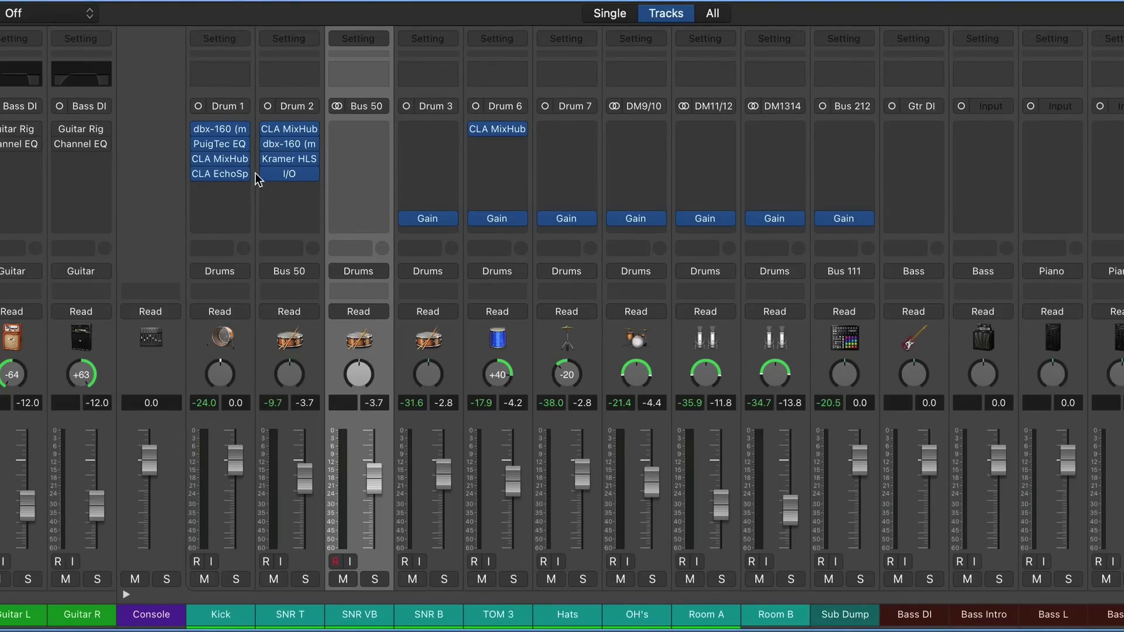
Set SNR T's I/O plug-in to 100 % wet, enable SNR VB input monitoring, and play
click(288, 176)
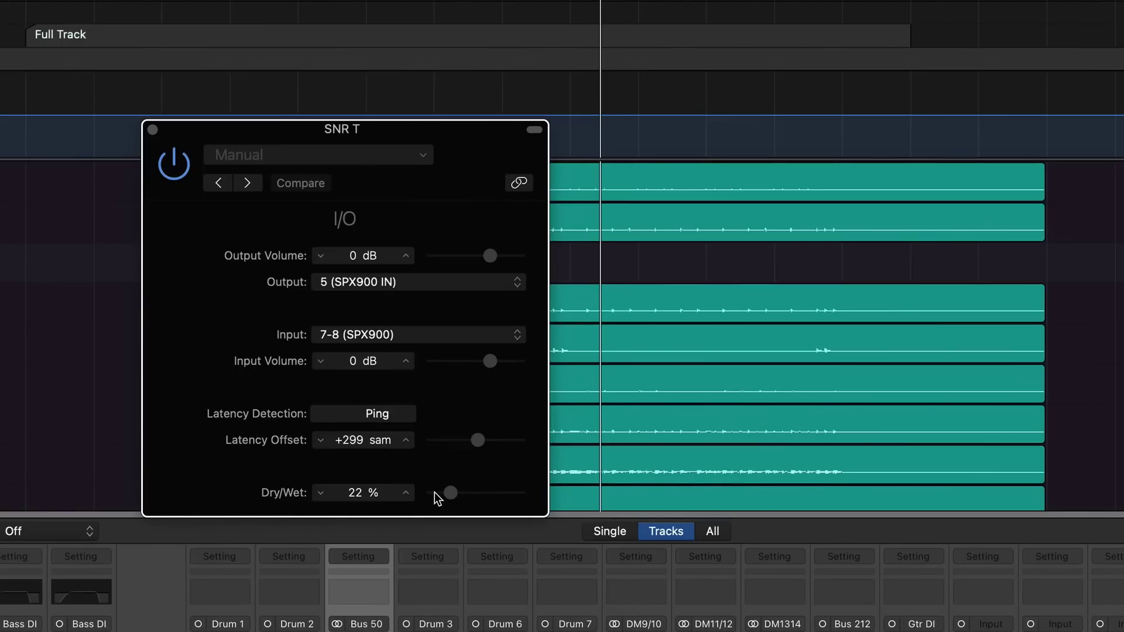
drag(451, 492, 551, 494)
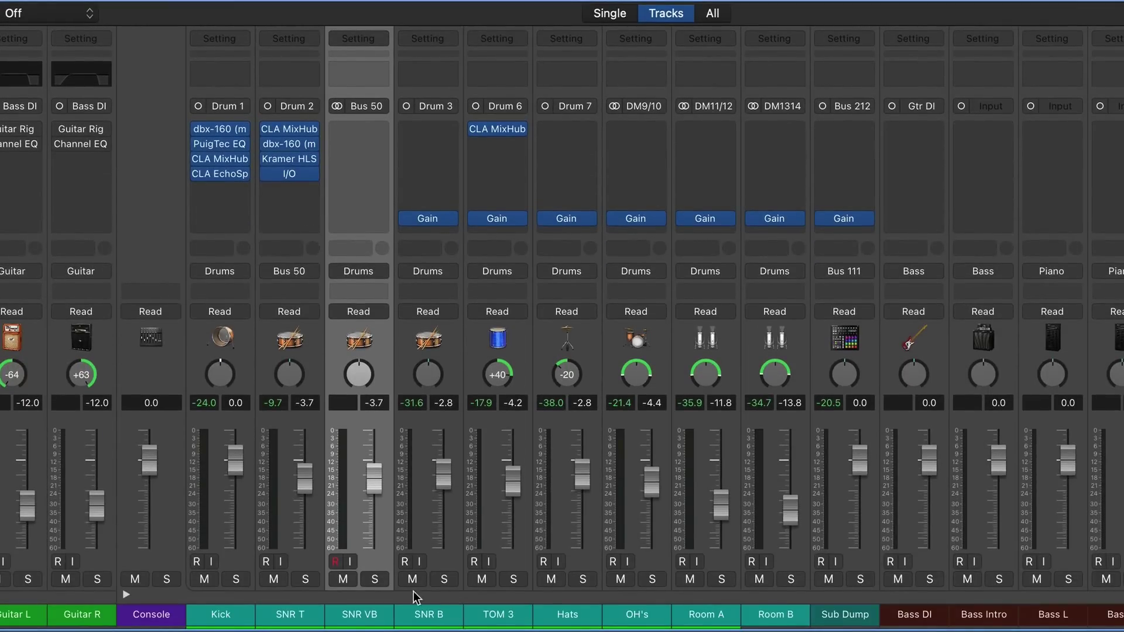
click(350, 562)
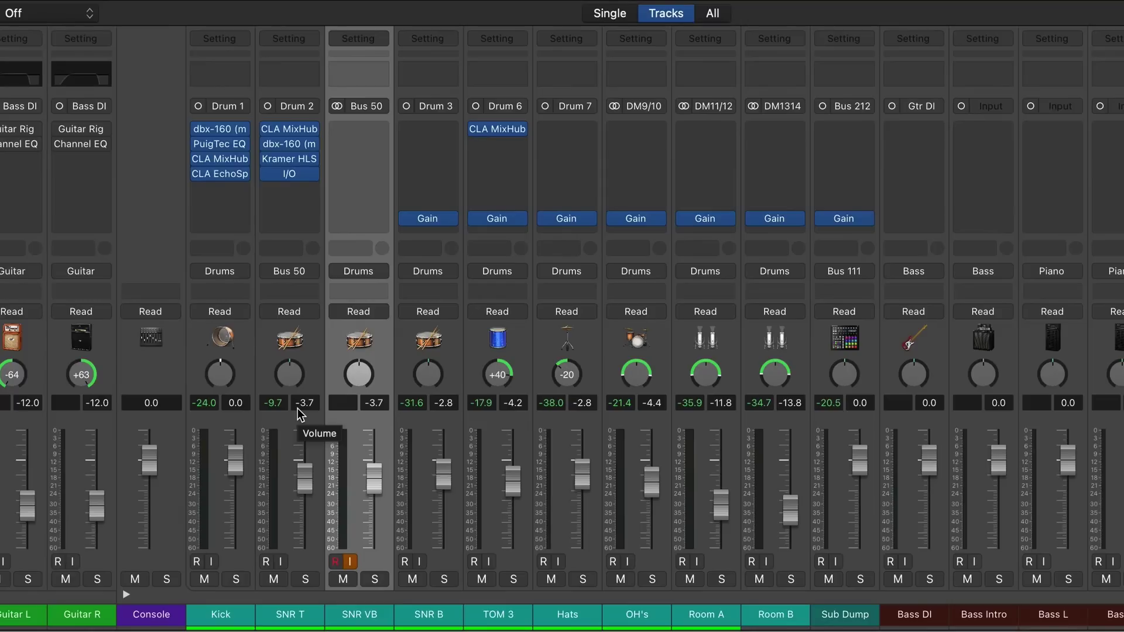
key(space)
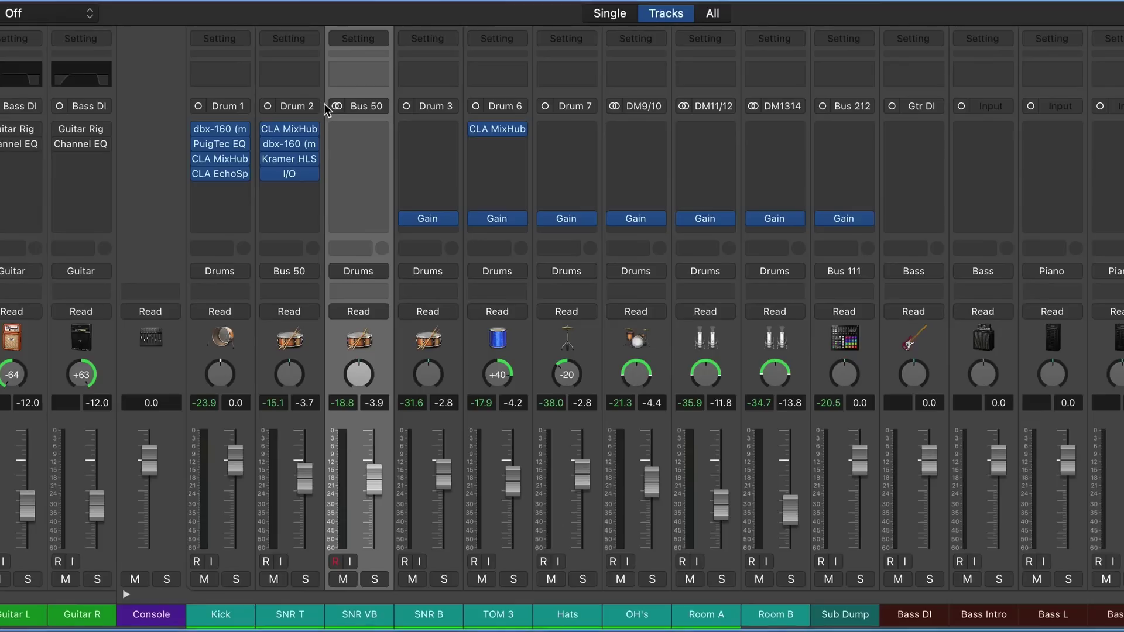
Send SNR T's output back to Bus 101 (Drums) and drop SNR VB's fader to -∞
click(308, 272)
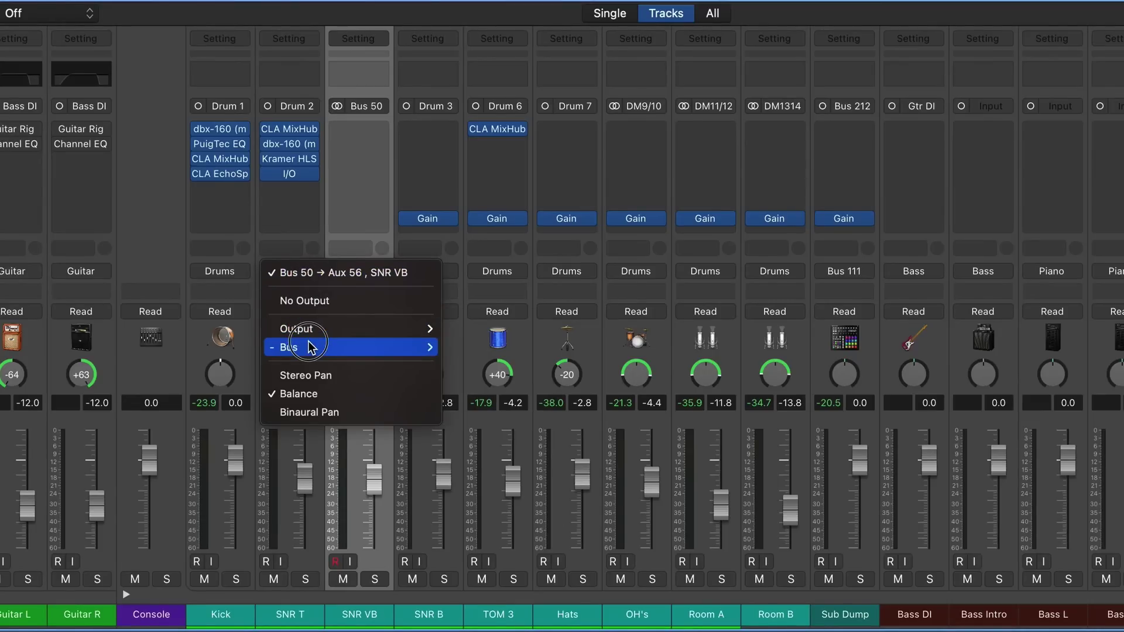
mouse_move(349, 349)
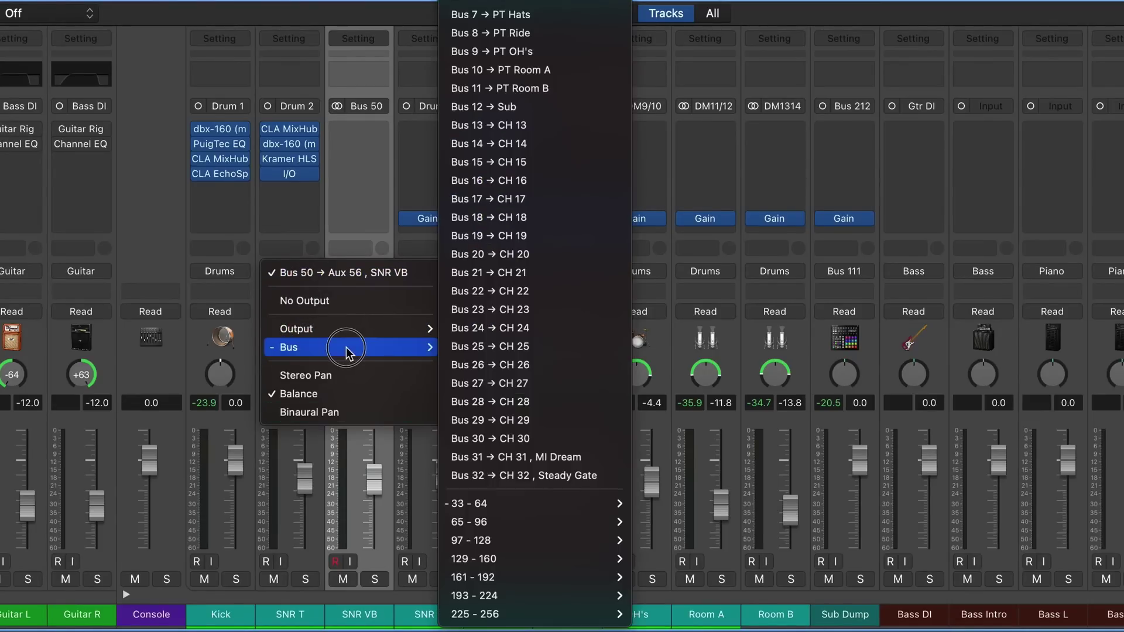
mouse_move(493, 523)
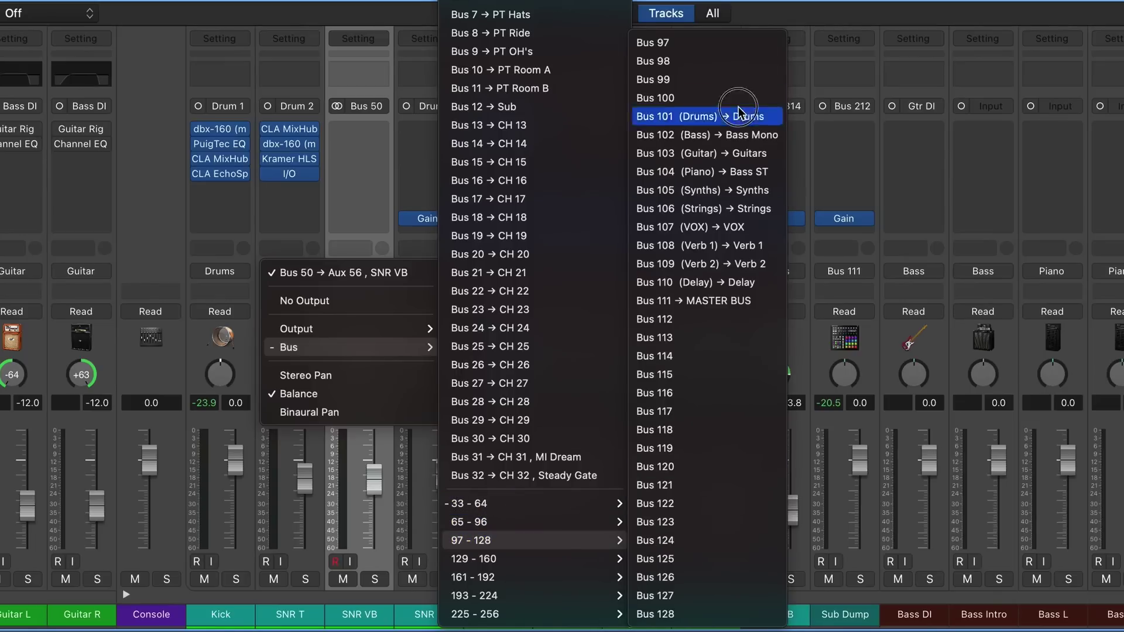
click(736, 118)
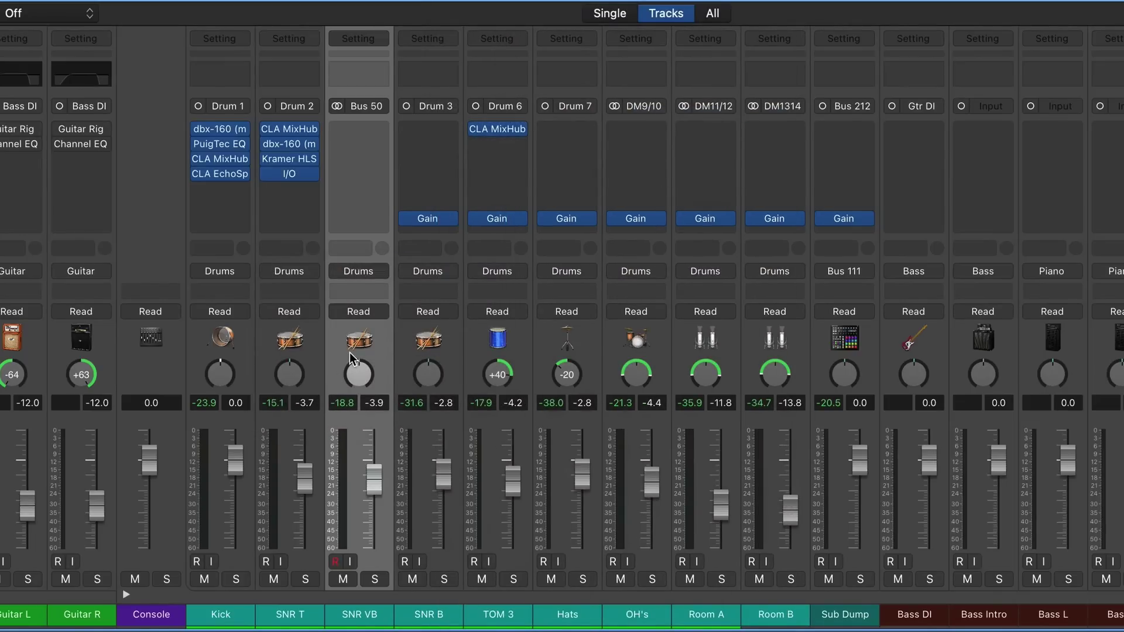
drag(373, 485, 373, 547)
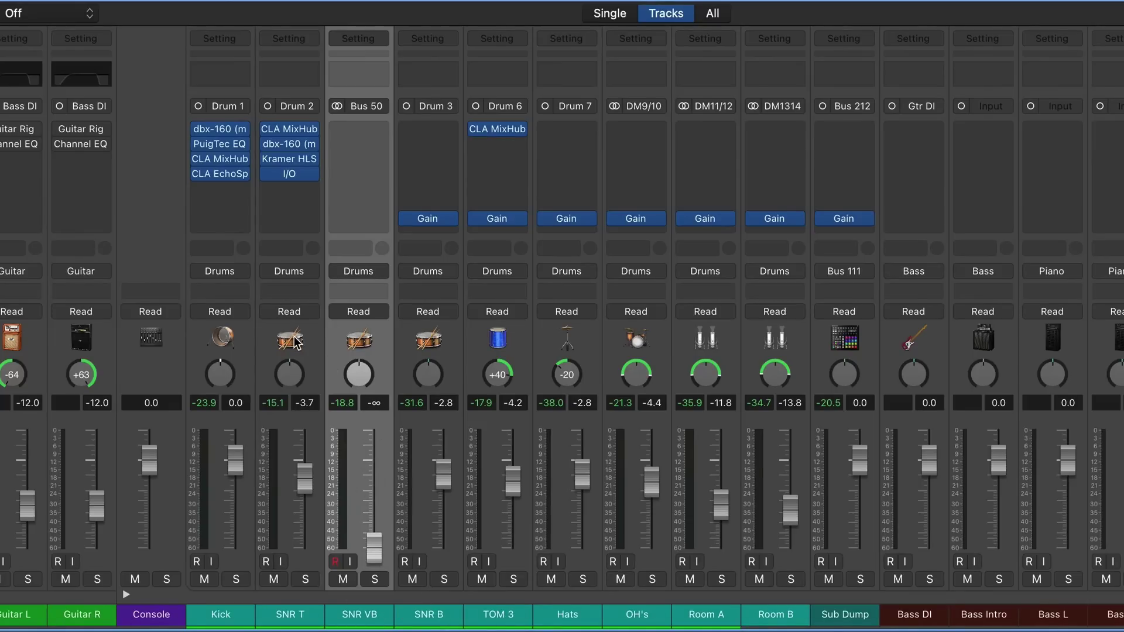
Set SNR T's I/O slot to No Plug-in, then raise SNR VB to -13.8 during playback and solo it
click(311, 175)
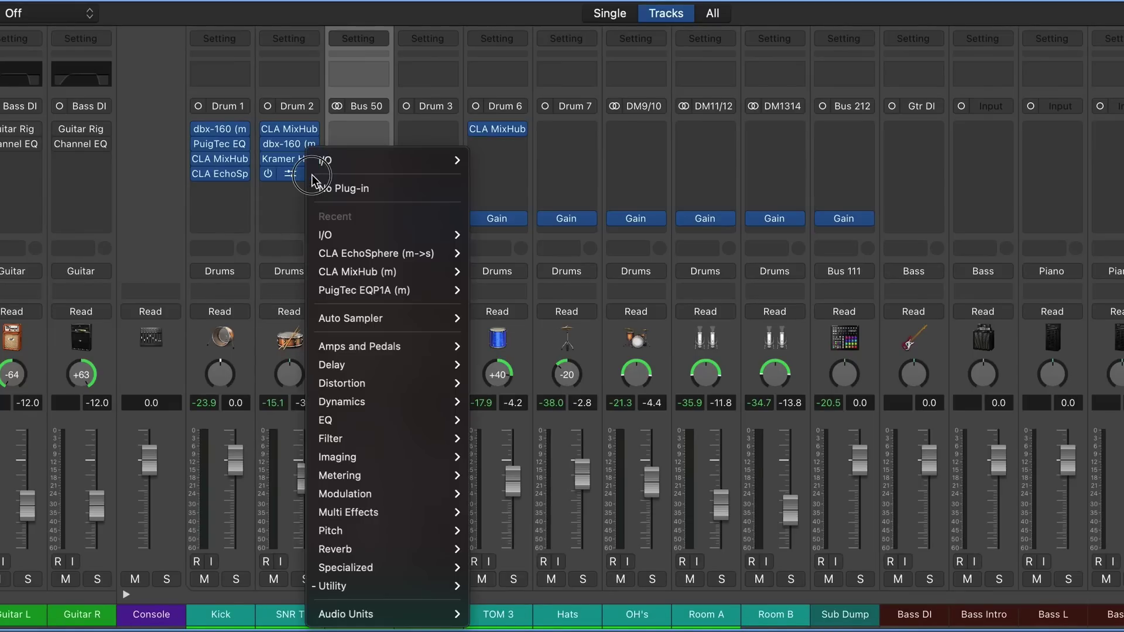
click(331, 188)
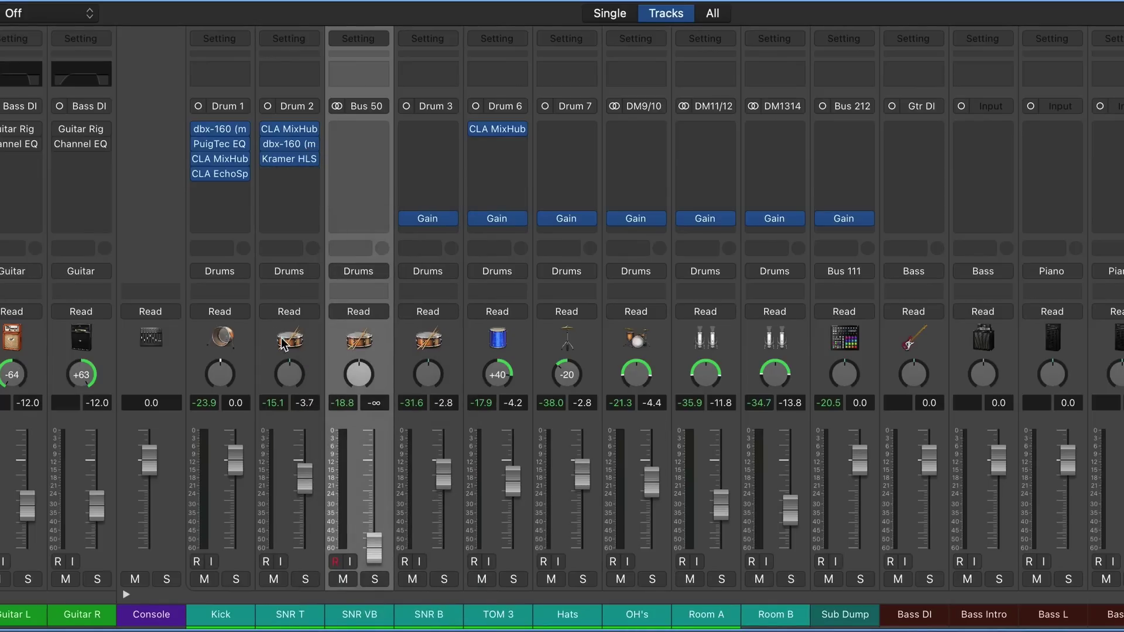
key(space)
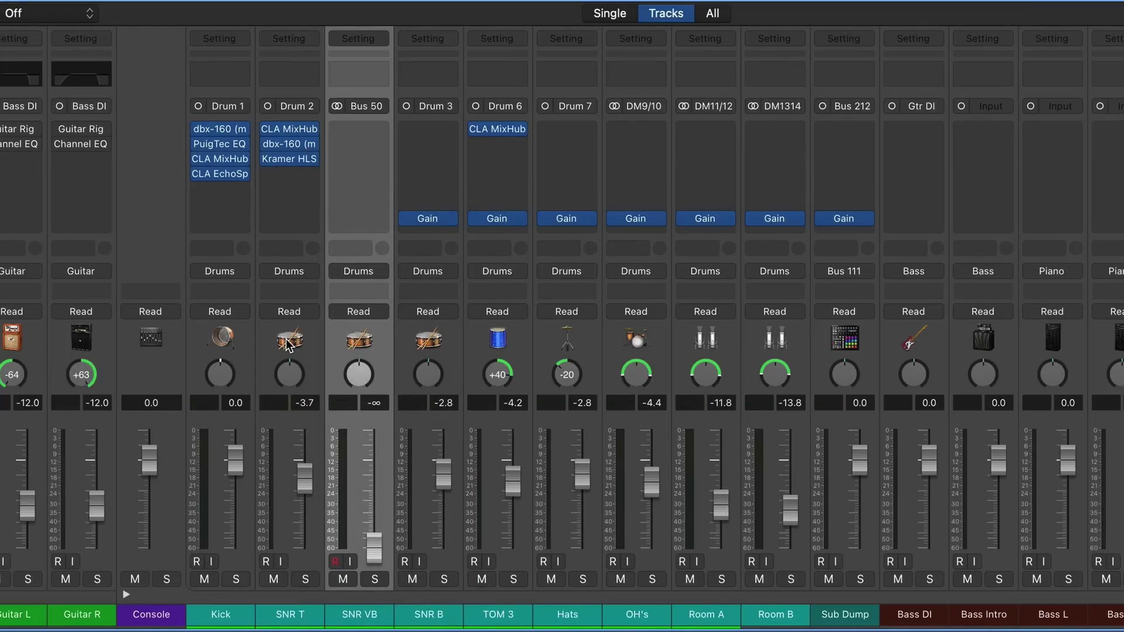
drag(375, 544, 374, 485)
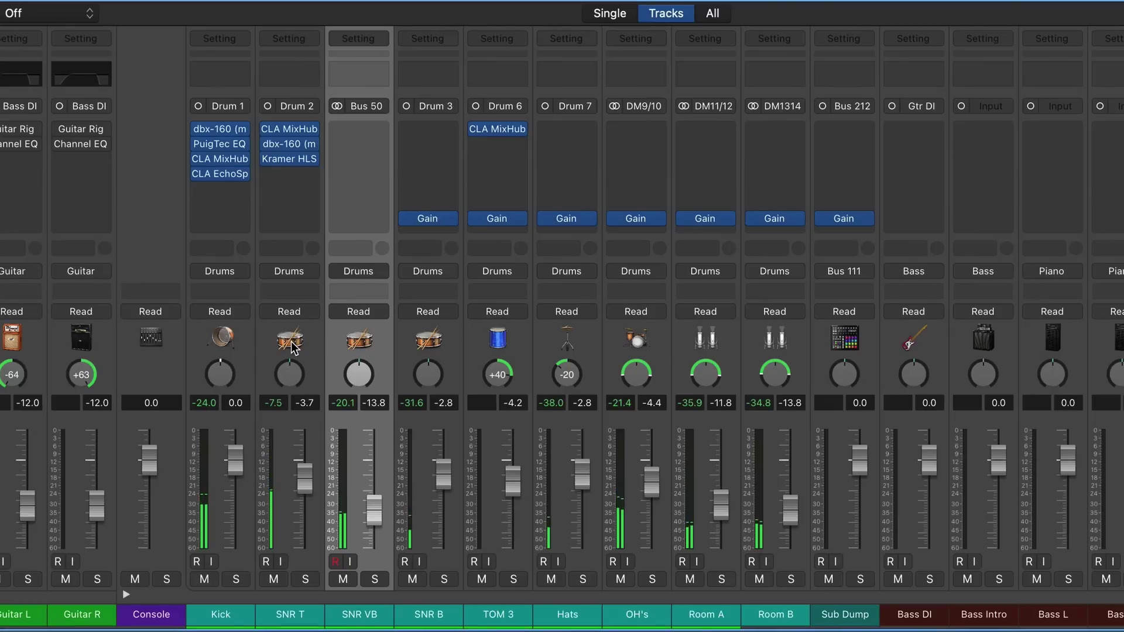
click(375, 578)
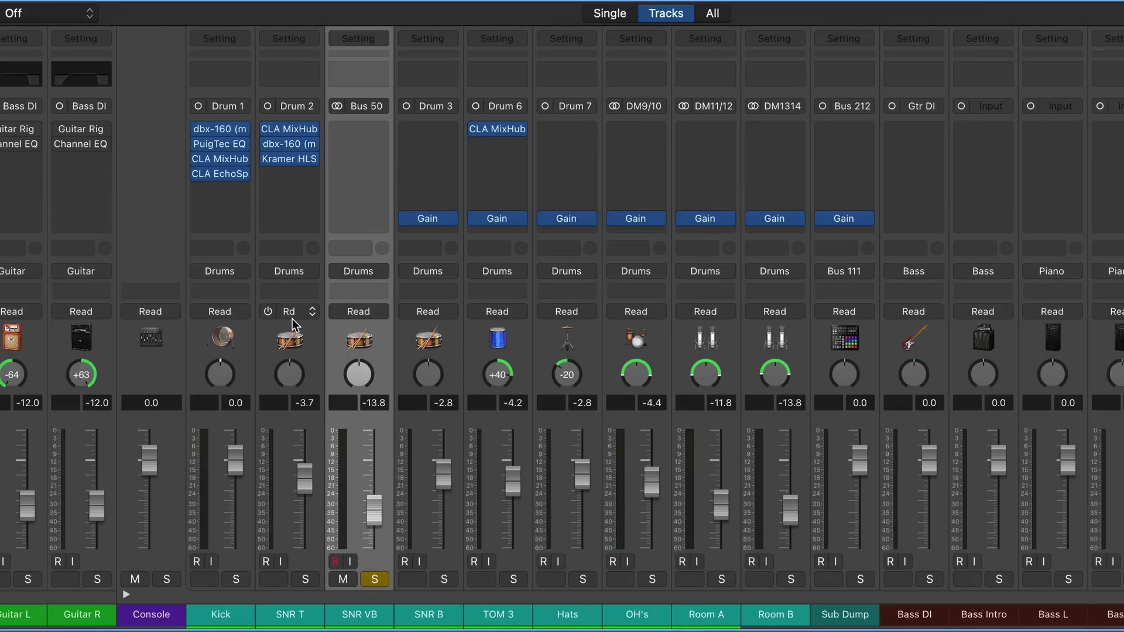